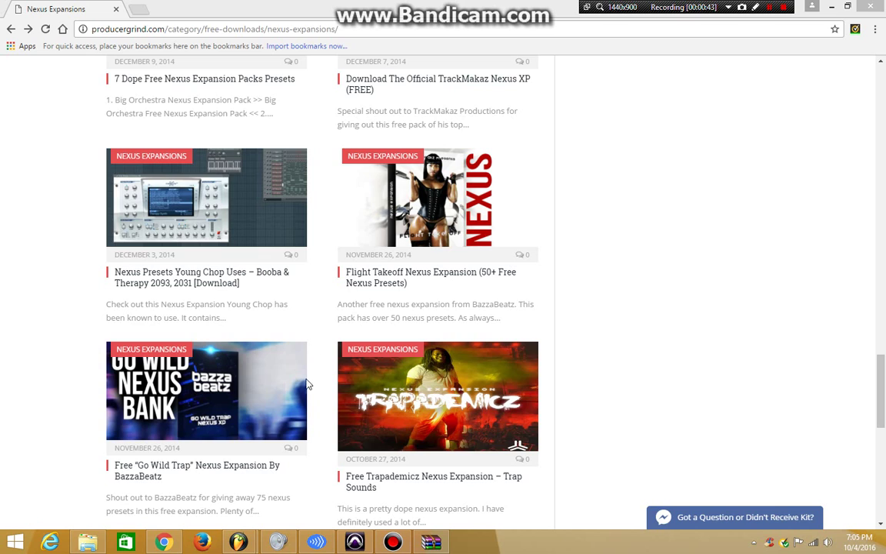
- Point out the page's address and look through the free Nexus expansion packs in the category listing
{"action": "left_click", "coordinate": [342, 30]}
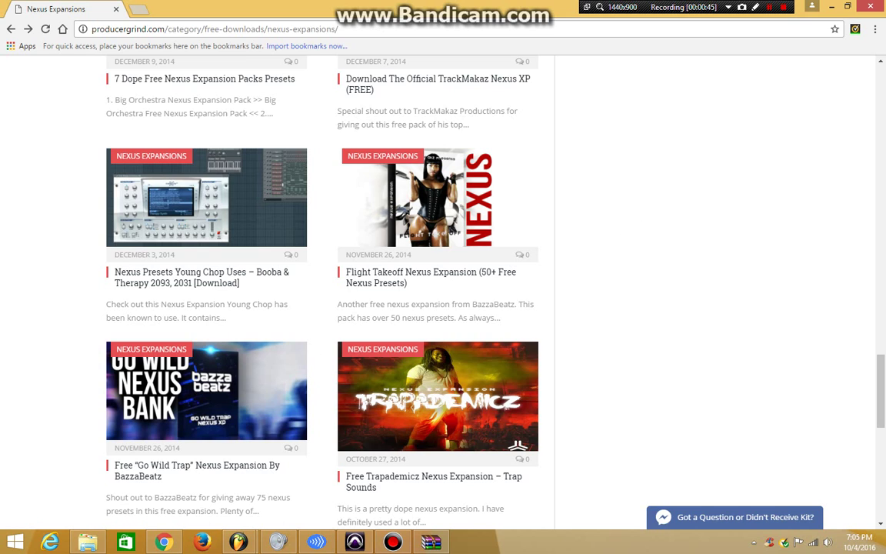
{"action": "left_click_drag", "start_coordinate": [342, 29], "coordinate": [92, 29]}
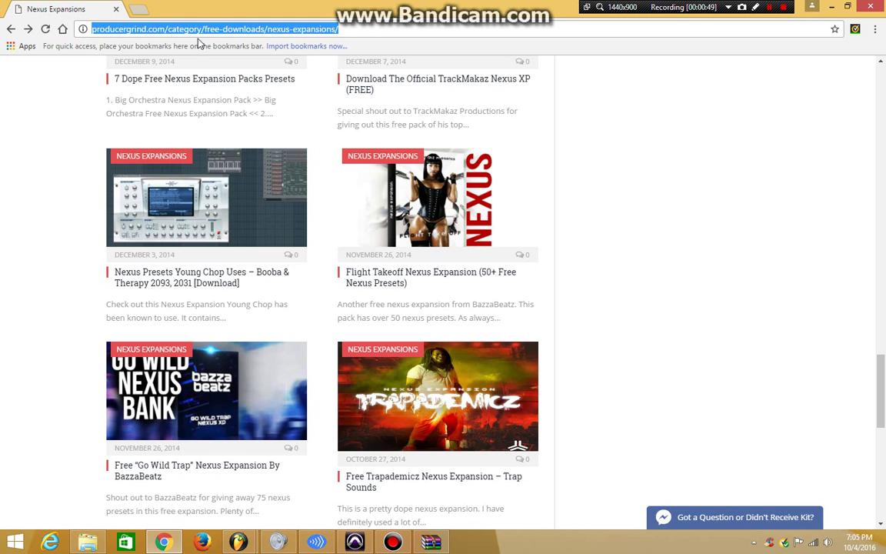
{"action": "left_click", "coordinate": [794, 244]}
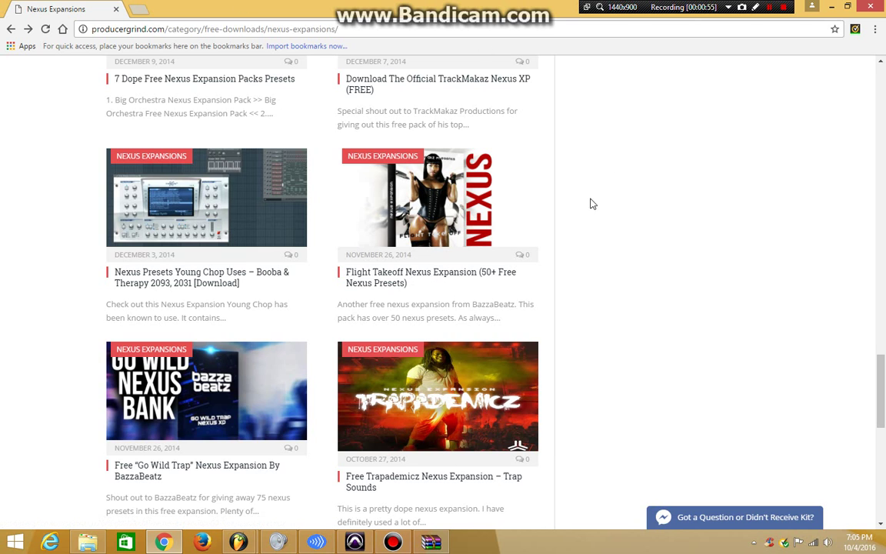
{"action": "scroll", "coordinate": [267, 253], "scroll_direction": "down", "scroll_amount": 2}
{"action": "scroll", "coordinate": [269, 248], "scroll_direction": "up", "scroll_amount": 8}
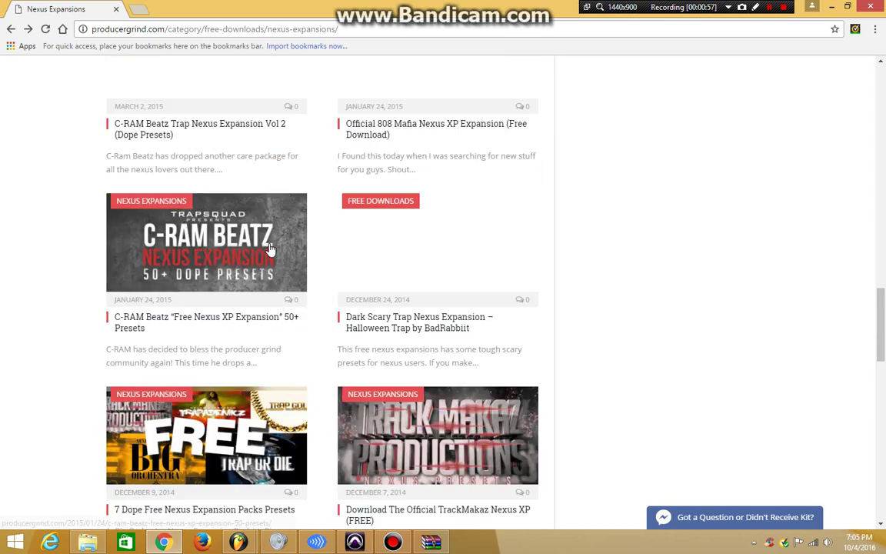
{"action": "scroll", "coordinate": [269, 248], "scroll_direction": "up", "scroll_amount": 15}
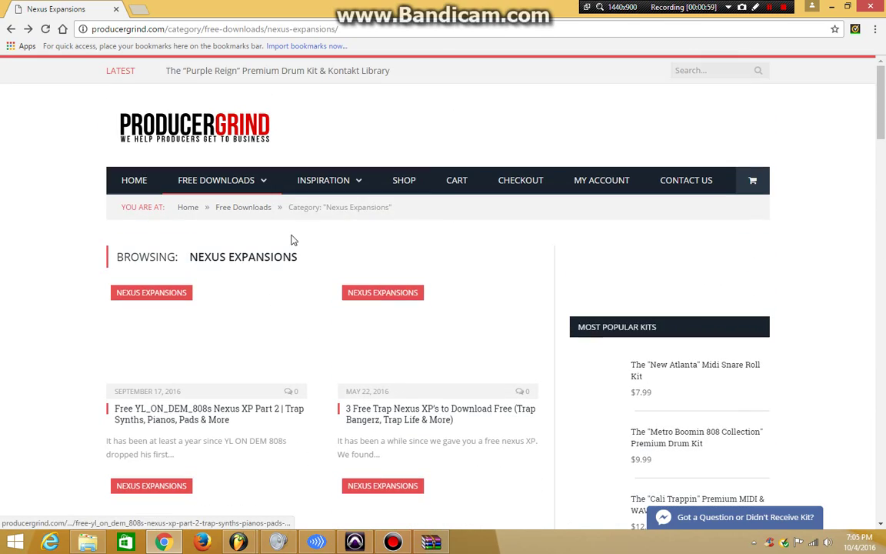
{"action": "scroll", "coordinate": [315, 326], "scroll_direction": "down", "scroll_amount": 2}
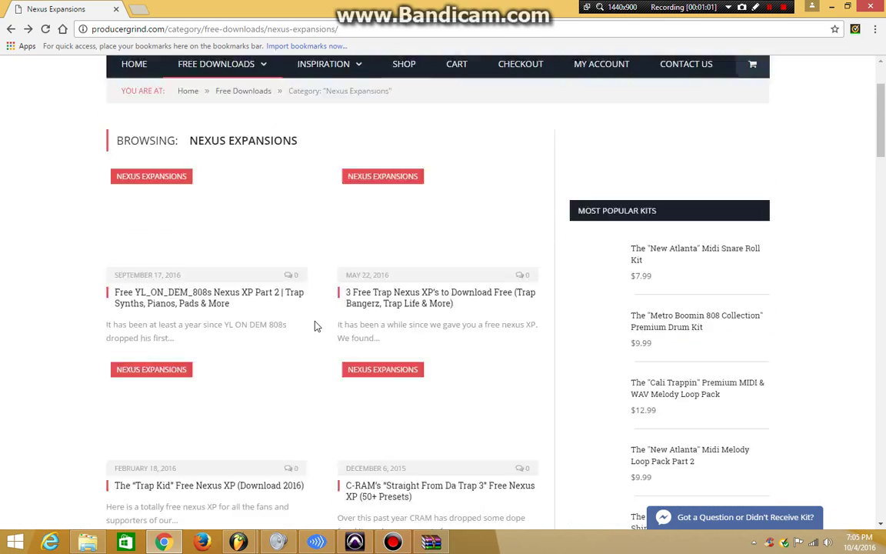
{"action": "scroll", "coordinate": [316, 326], "scroll_direction": "down", "scroll_amount": 18}
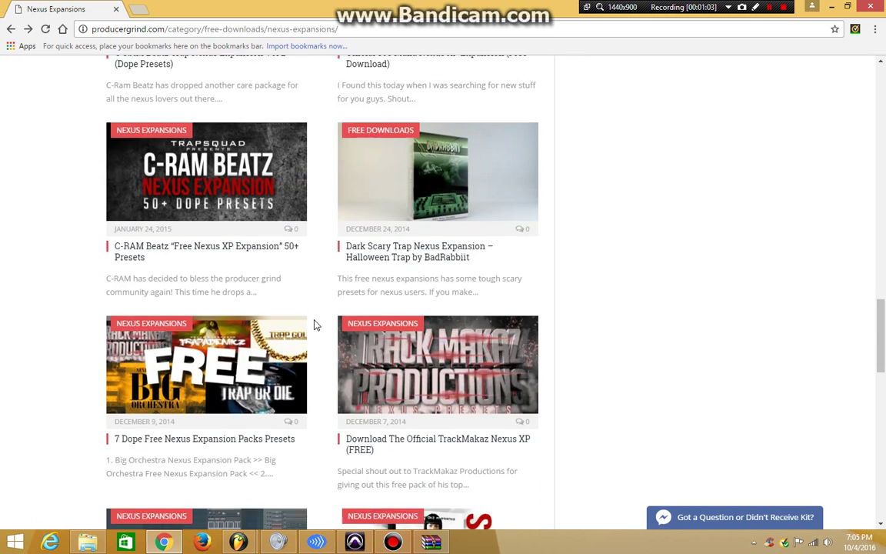
{"action": "scroll", "coordinate": [314, 325], "scroll_direction": "down", "scroll_amount": 3}
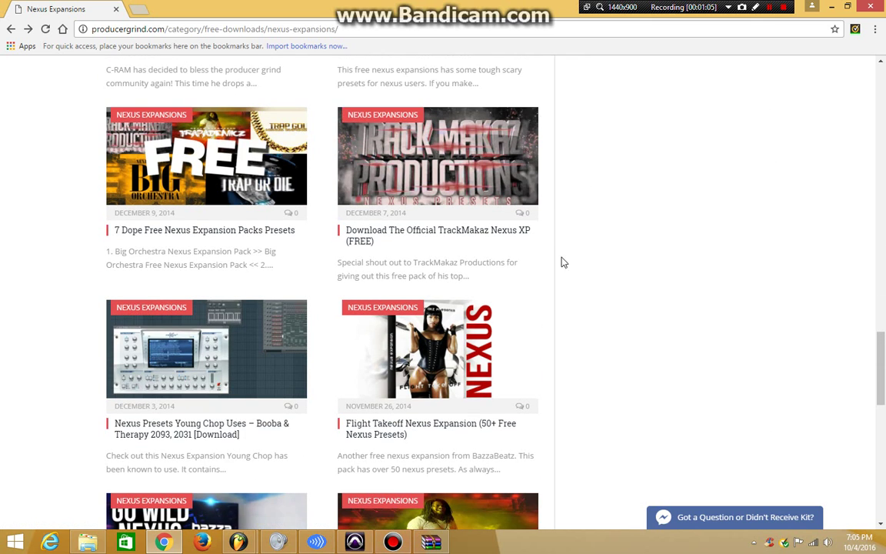
- Open the "Nexus Presets Young Chop Uses – Booba & Therapy 2093, 2031" post and follow its download link
{"action": "left_click", "coordinate": [146, 325]}
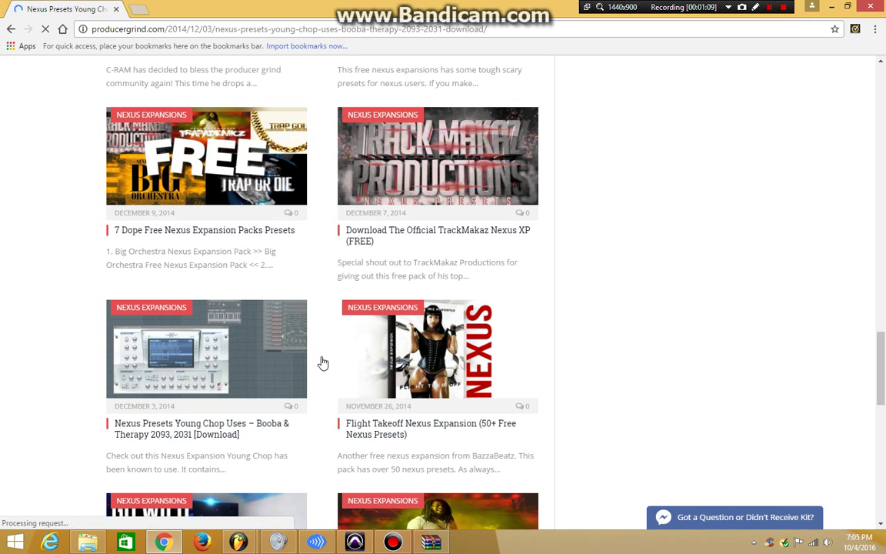
{"action": "scroll", "coordinate": [302, 368], "scroll_direction": "down", "scroll_amount": 5}
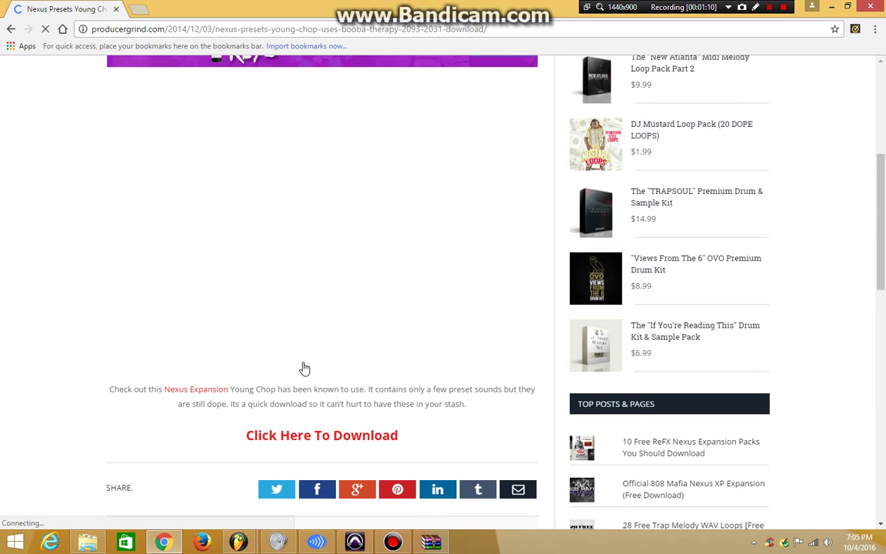
{"action": "left_click", "coordinate": [297, 435]}
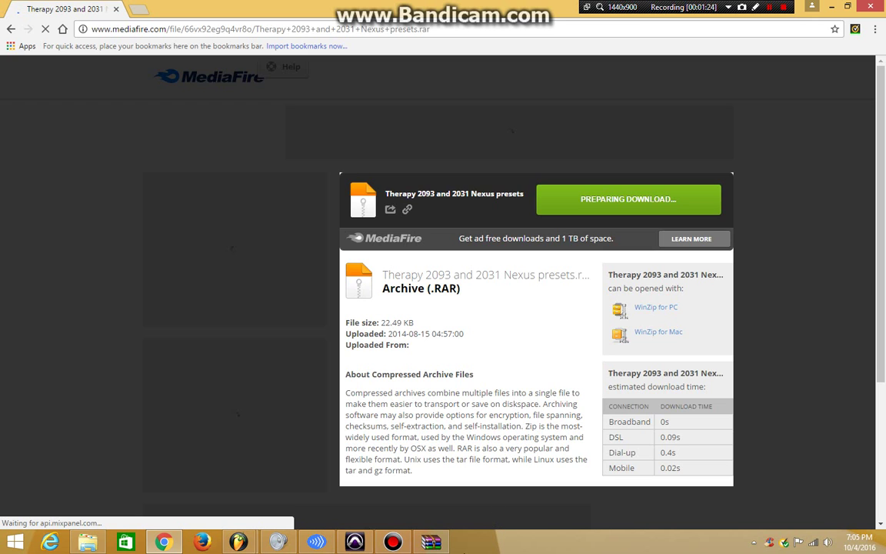
- Switch to WinRAR, inspect the preset files in the Therapy 2093 and 2031 folder and return to the archive's top level
{"action": "left_click", "coordinate": [441, 543]}
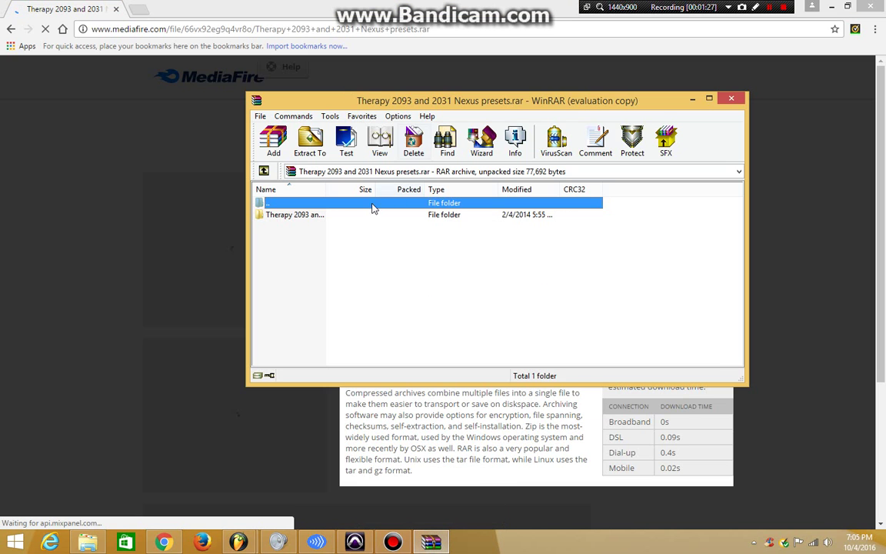
{"action": "double_click", "coordinate": [291, 220]}
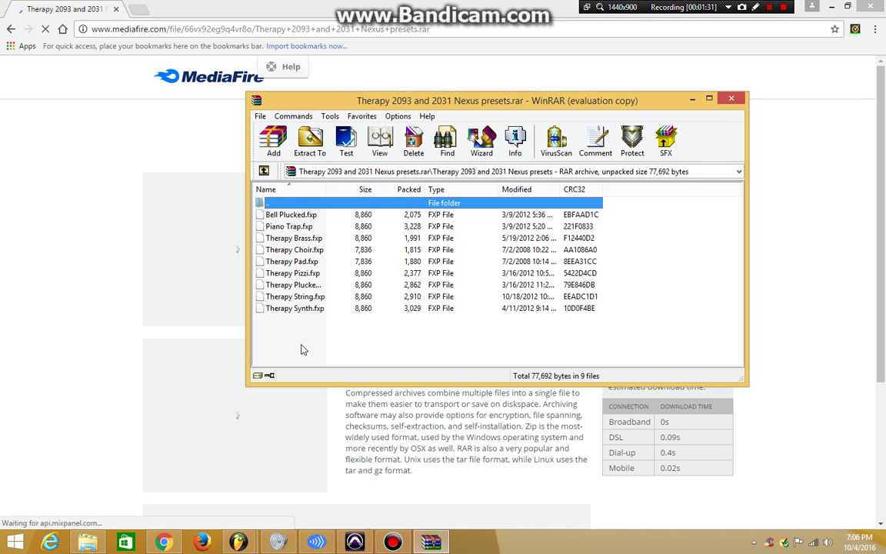
{"action": "left_click_drag", "start_coordinate": [311, 354], "coordinate": [321, 329]}
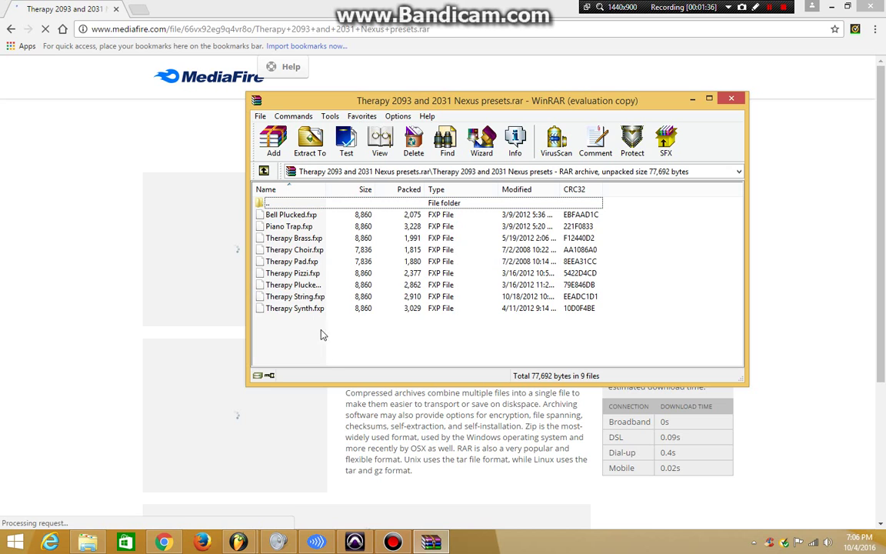
{"action": "left_click", "coordinate": [263, 201]}
{"action": "left_click", "coordinate": [264, 171]}
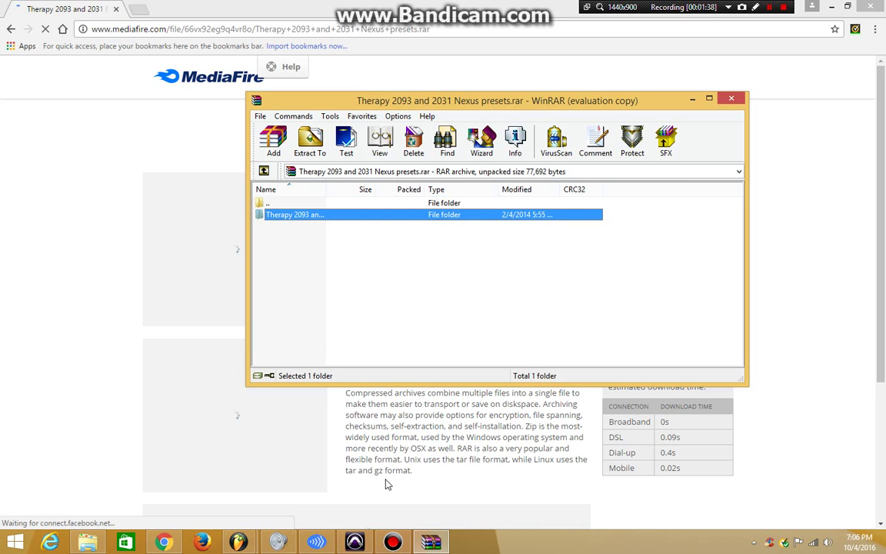
- Switch to File Explorer and open the FL Studio 12 folder under Program Files (x86), Image-Line on drive C
{"action": "left_click", "coordinate": [87, 542]}
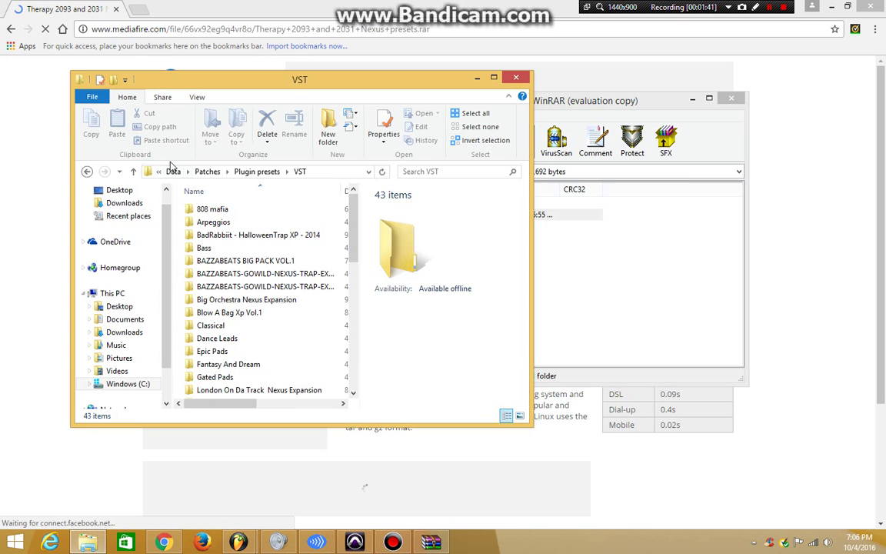
{"action": "left_click", "coordinate": [129, 384]}
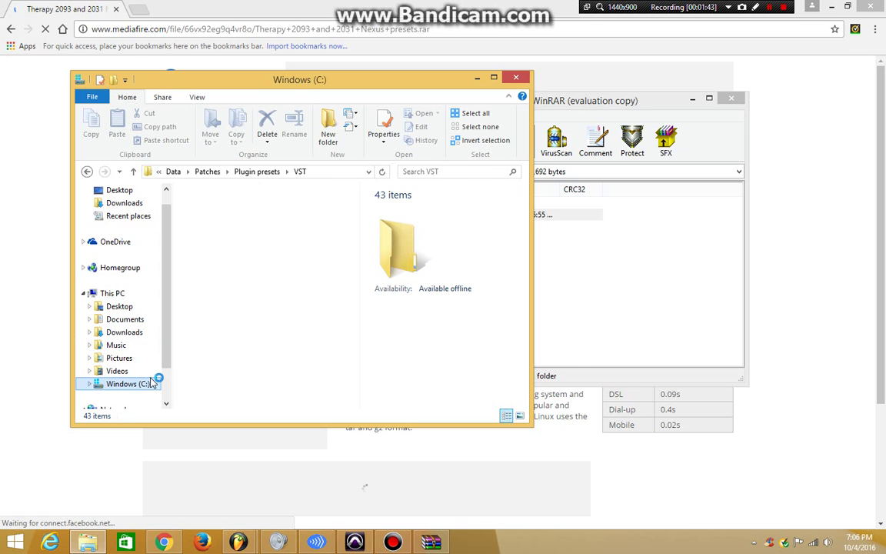
{"action": "left_click", "coordinate": [230, 313]}
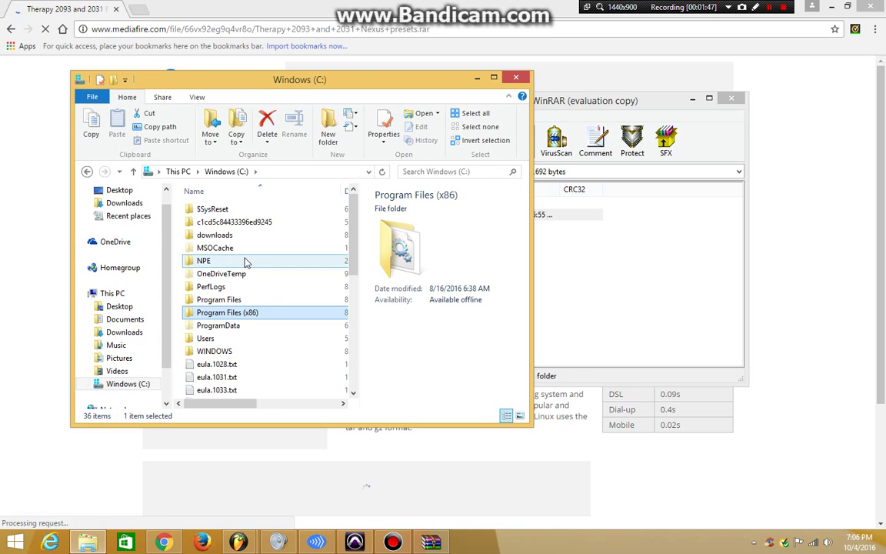
{"action": "scroll", "coordinate": [267, 299], "scroll_direction": "down", "scroll_amount": 3}
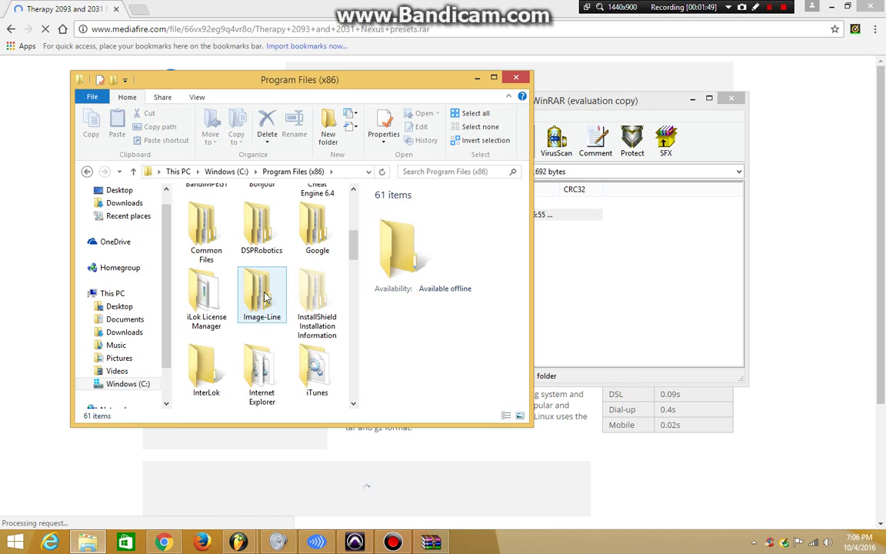
{"action": "double_click", "coordinate": [261, 300]}
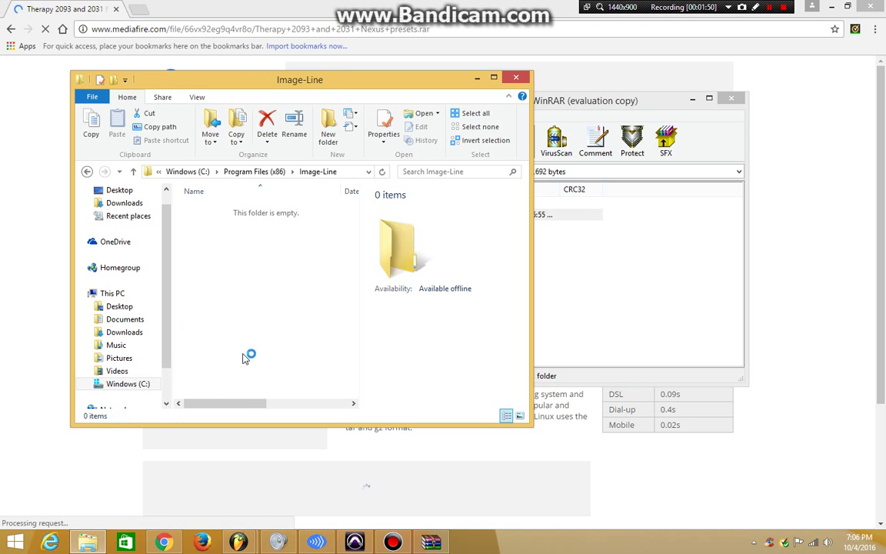
{"action": "double_click", "coordinate": [231, 235]}
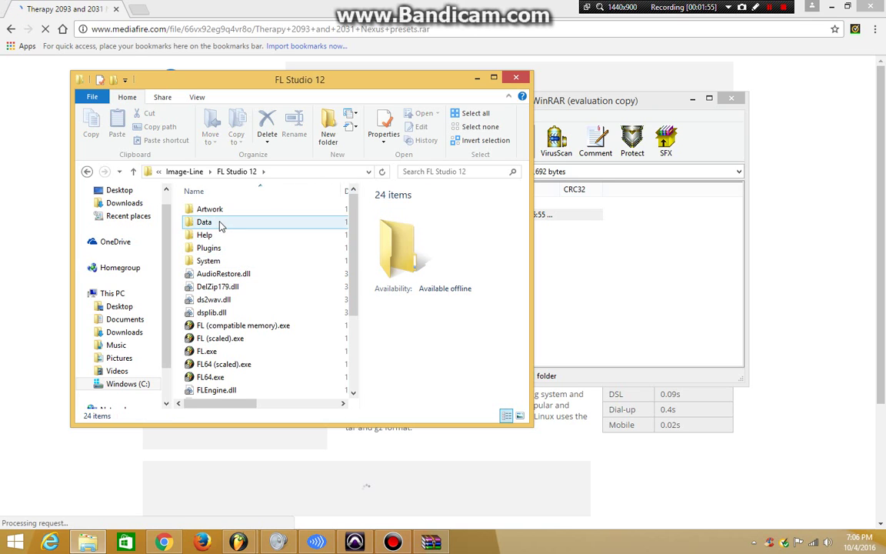
- Open the VST folder inside Data, Patches, Plugin presets
{"action": "left_click", "coordinate": [218, 223]}
{"action": "double_click", "coordinate": [219, 223]}
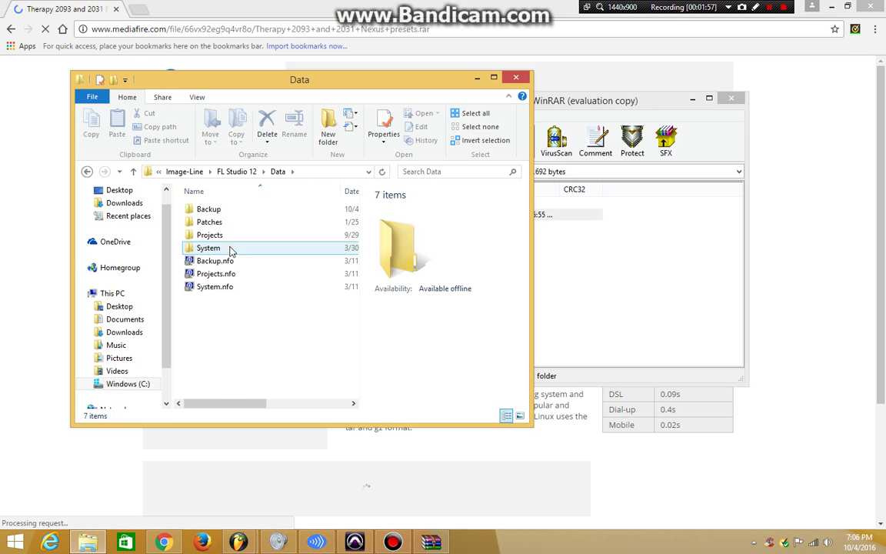
{"action": "double_click", "coordinate": [223, 226]}
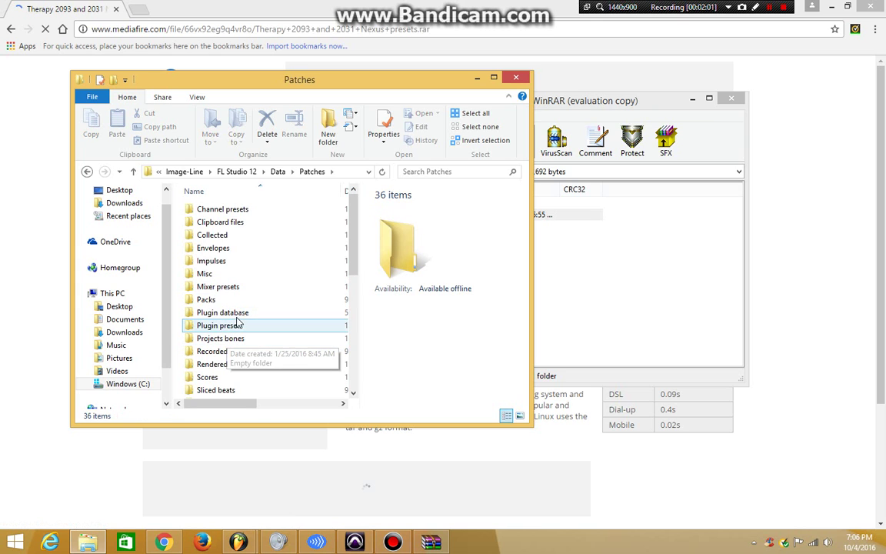
{"action": "left_click", "coordinate": [238, 327]}
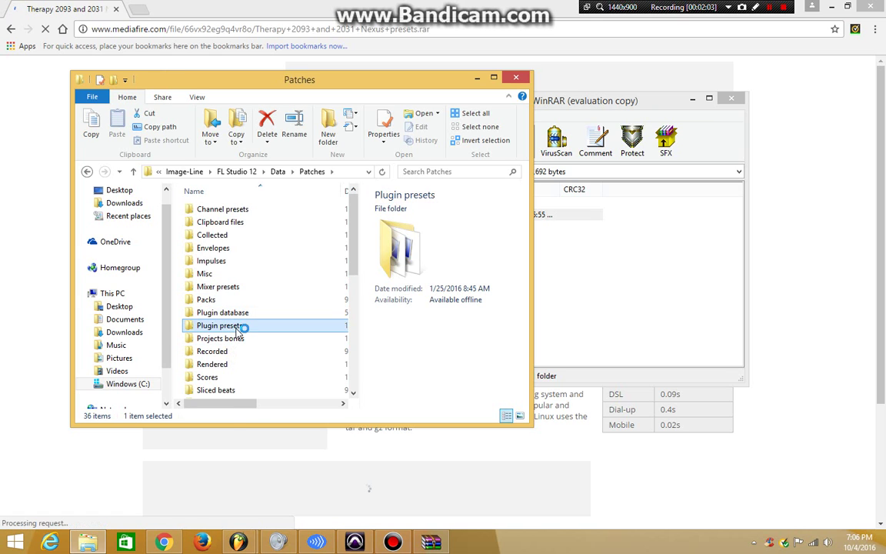
{"action": "double_click", "coordinate": [237, 327]}
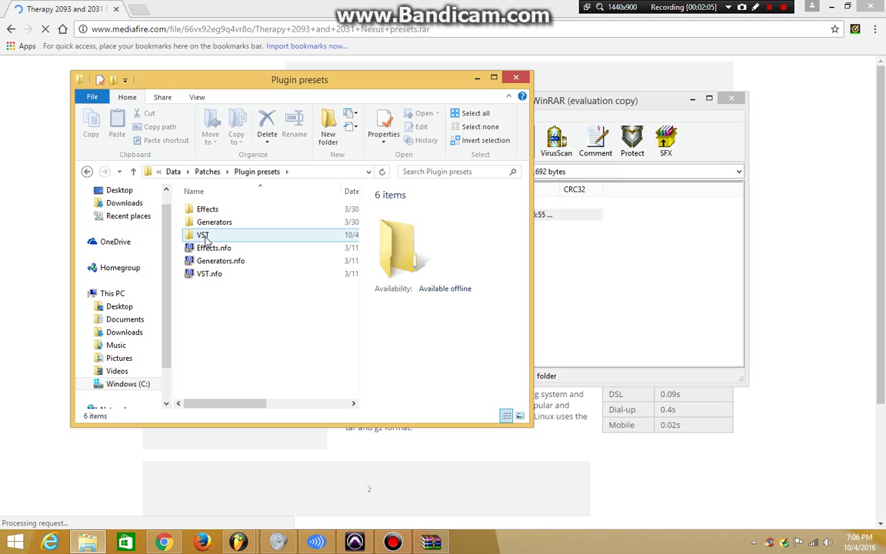
{"action": "left_click", "coordinate": [204, 236]}
{"action": "double_click", "coordinate": [205, 236]}
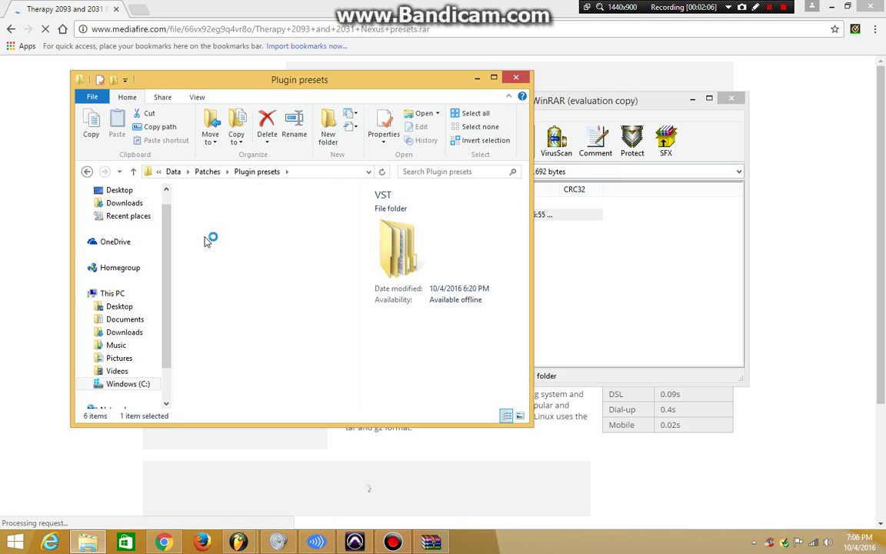
- Place the archive window beside the VST folder, try moving the Therapy presets folder out of it, and close both windows
{"action": "left_click", "coordinate": [596, 103]}
{"action": "left_click_drag", "start_coordinate": [562, 104], "coordinate": [718, 90]}
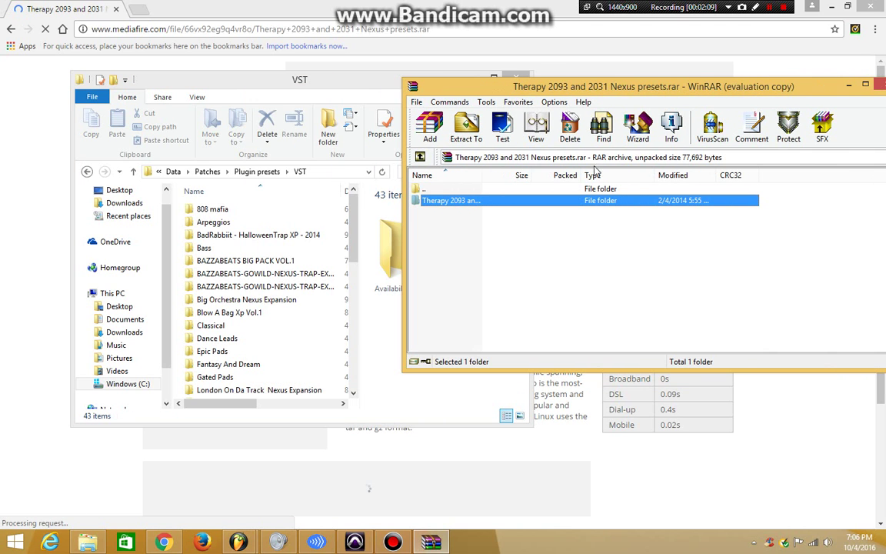
{"action": "left_click_drag", "start_coordinate": [433, 198], "coordinate": [486, 271]}
{"action": "left_click_drag", "start_coordinate": [624, 90], "coordinate": [456, 90]}
{"action": "left_click", "coordinate": [714, 84]}
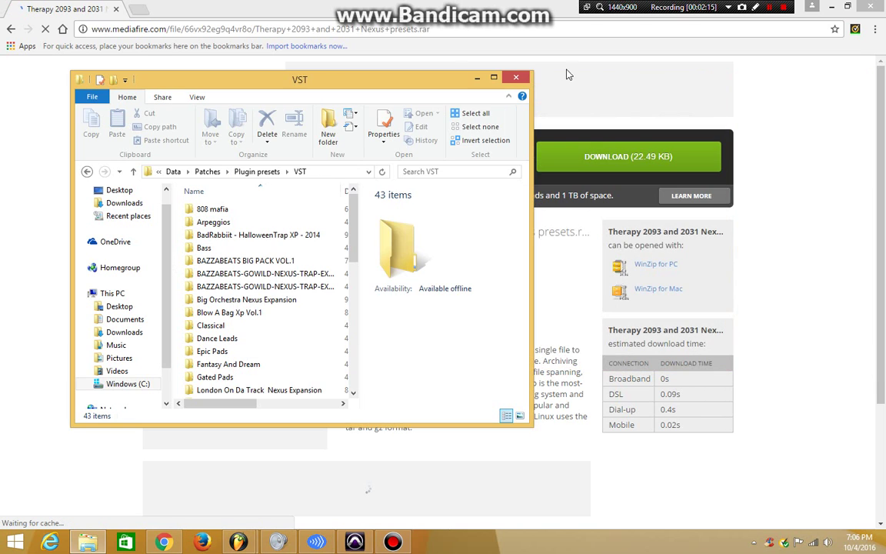
{"action": "left_click", "coordinate": [517, 77]}
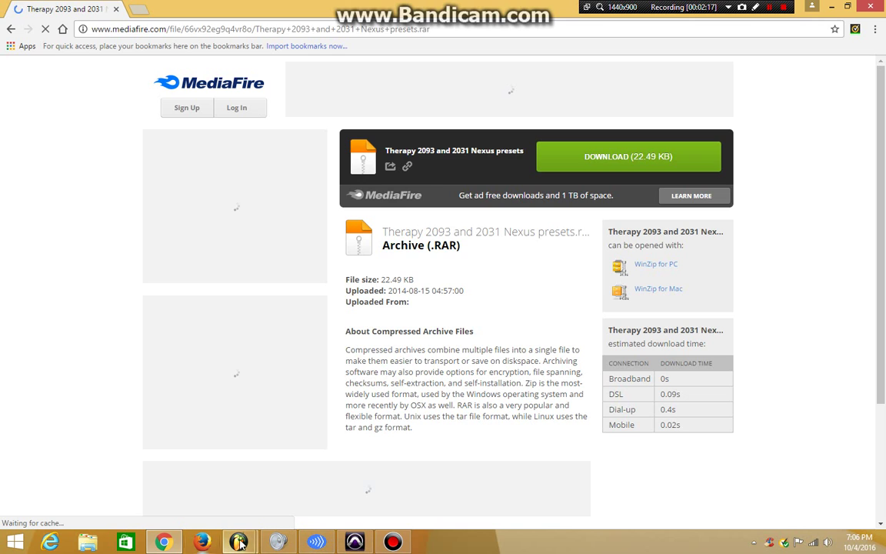
- Switch to FL Studio and look through Nexus categories including Arpeggios, Fantasy And Dream, Single Layer Leads and Classical
{"action": "mouse_move", "coordinate": [238, 542]}
{"action": "left_click", "coordinate": [254, 473]}
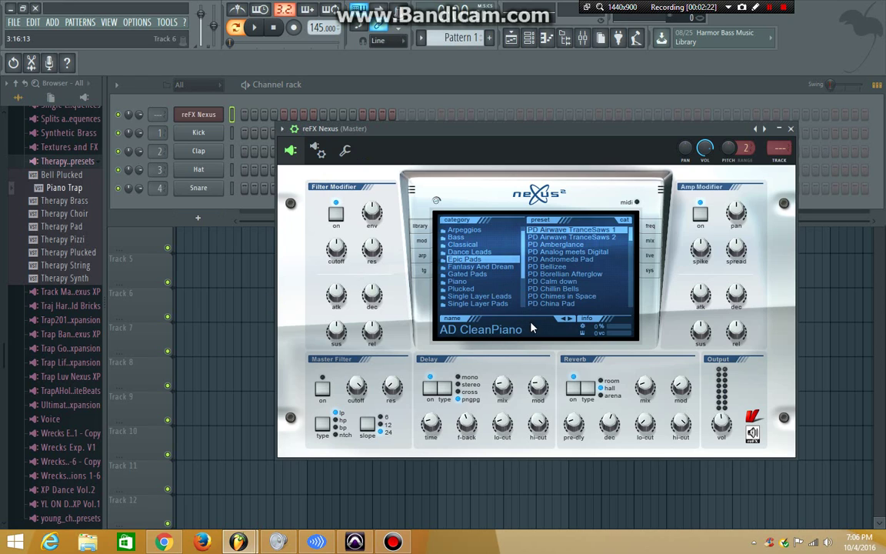
{"action": "left_click", "coordinate": [470, 230]}
{"action": "left_click", "coordinate": [480, 266]}
{"action": "left_click", "coordinate": [496, 297]}
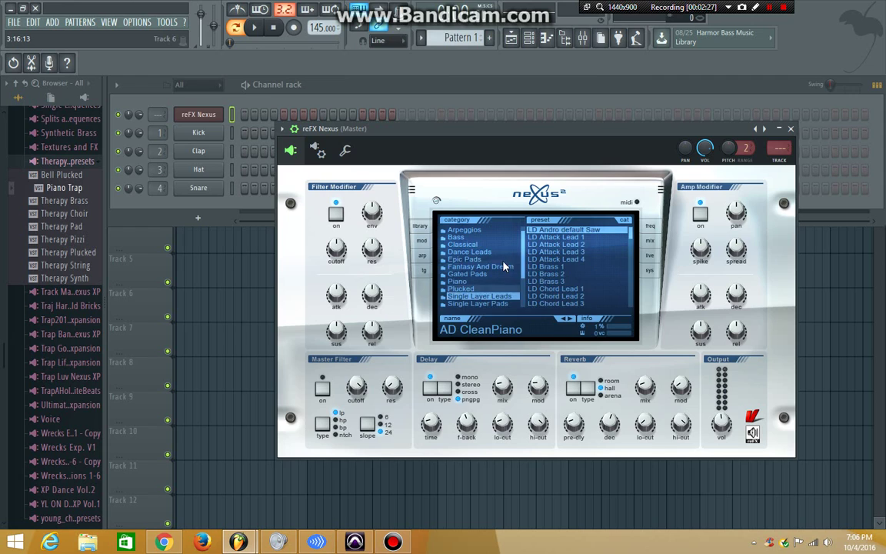
{"action": "left_click", "coordinate": [496, 245]}
{"action": "scroll", "coordinate": [496, 255], "scroll_direction": "down", "scroll_amount": 3}
{"action": "scroll", "coordinate": [496, 255], "scroll_direction": "up", "scroll_amount": 3}
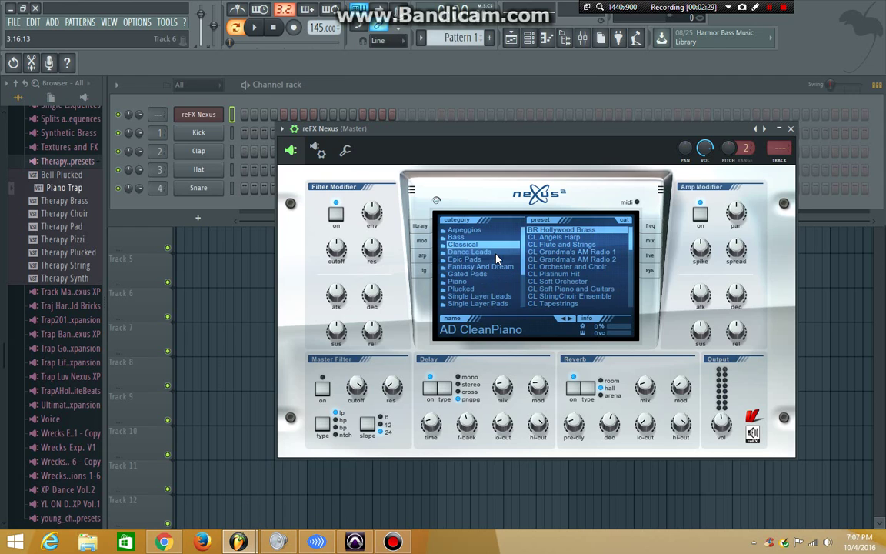
{"action": "scroll", "coordinate": [496, 254], "scroll_direction": "down", "scroll_amount": 3}
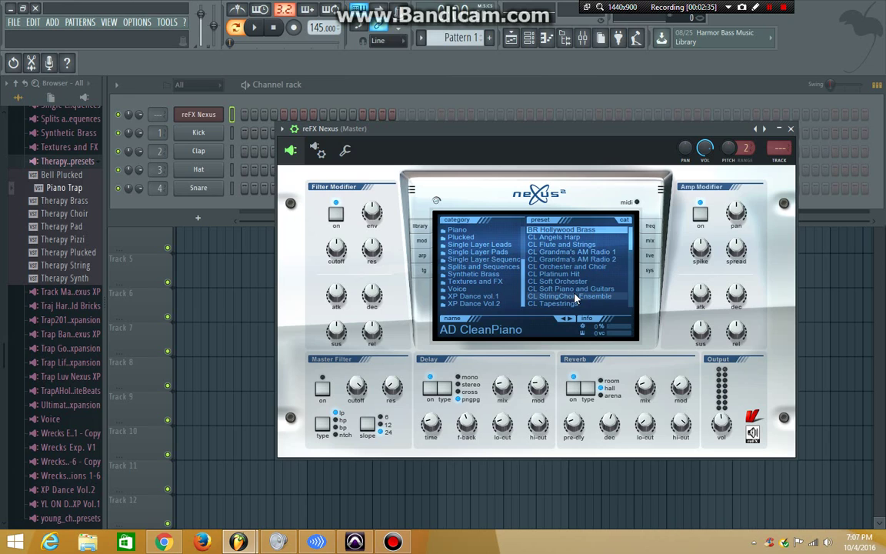
- Browse the presets of the reFX Nexus plugin in the FL Studio browser
{"action": "left_click", "coordinate": [283, 129]}
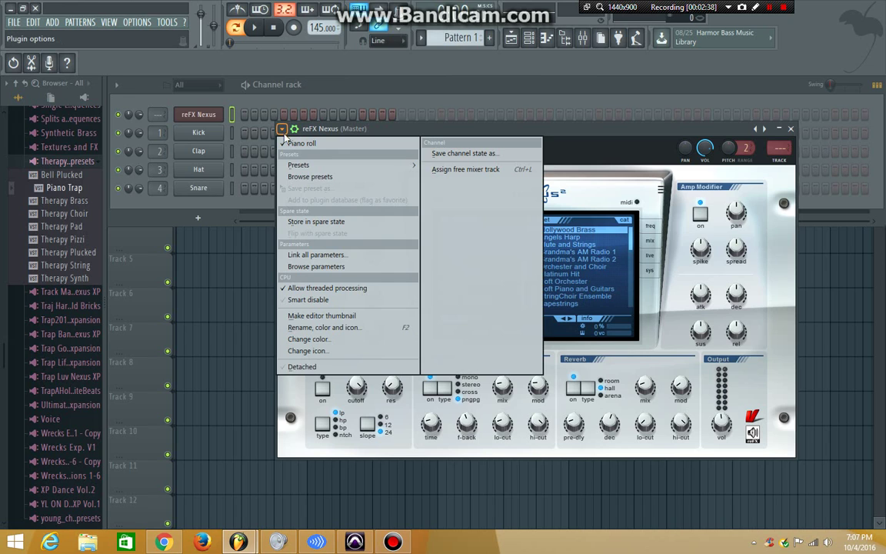
{"action": "left_click", "coordinate": [304, 177]}
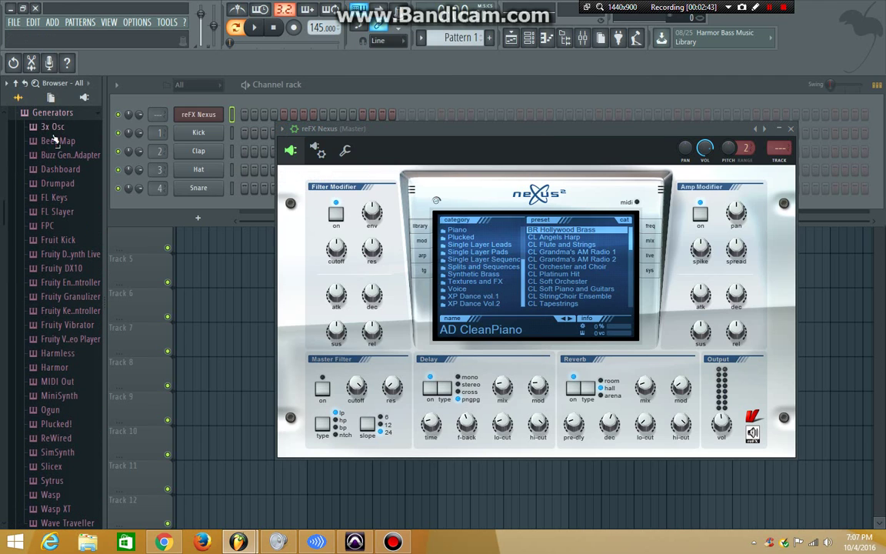
- Expand the Therapy presets folder in the browser and load its Bell Plucked preset onto the reFX Nexus channel
{"action": "scroll", "coordinate": [47, 150], "scroll_direction": "down", "scroll_amount": 7}
{"action": "left_click", "coordinate": [37, 246]}
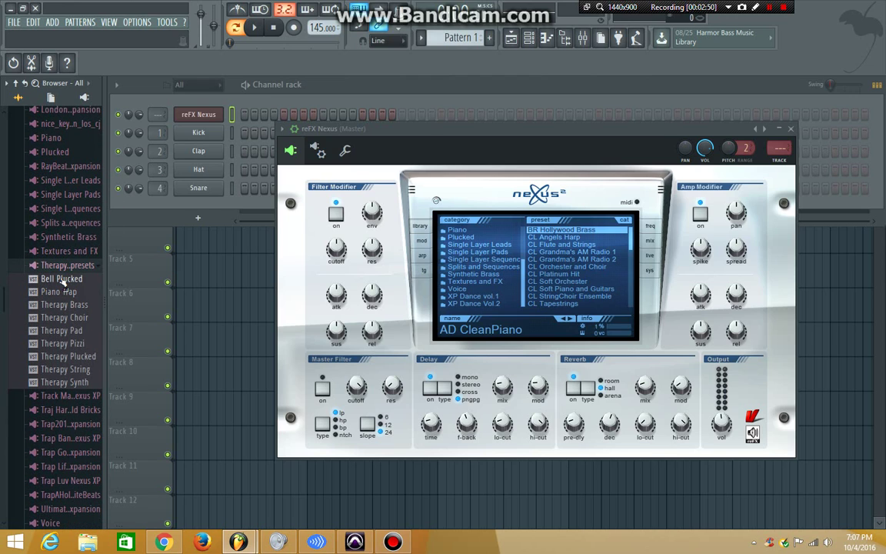
{"action": "left_click_drag", "start_coordinate": [64, 281], "coordinate": [194, 117]}
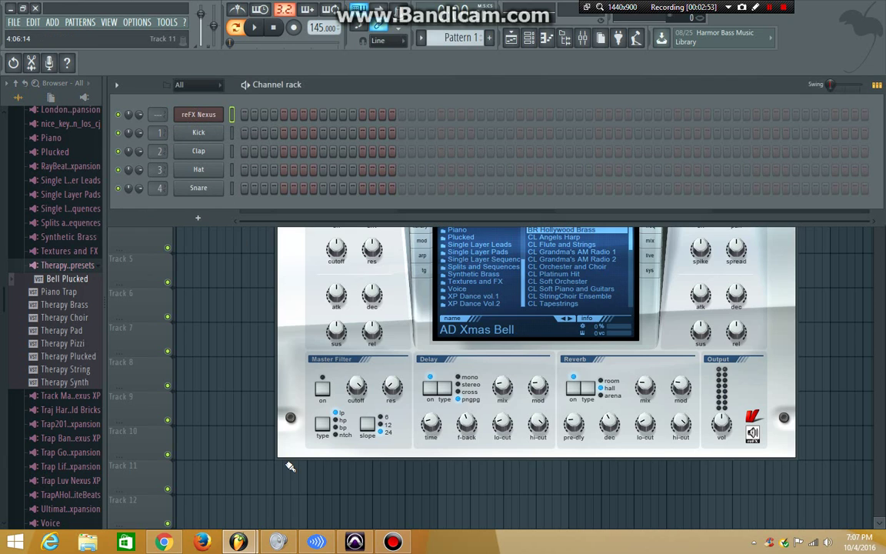
- Play several test notes on the reFX Nexus channel to audition the Bell Plucked preset
{"action": "key", "text": "e"}
{"action": "key", "text": "z"}
{"action": "key", "text": "z"}
{"action": "key", "text": "e"}
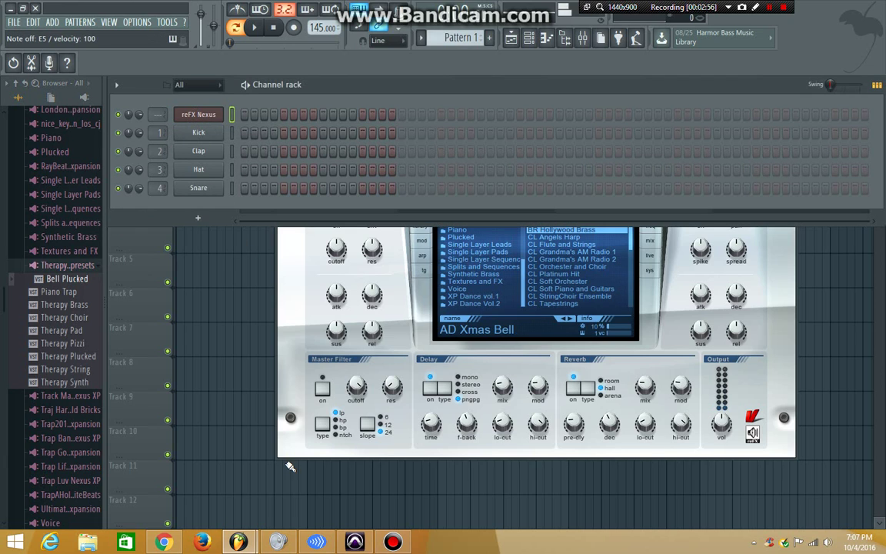
{"action": "key", "text": "r"}
{"action": "key", "text": "o"}
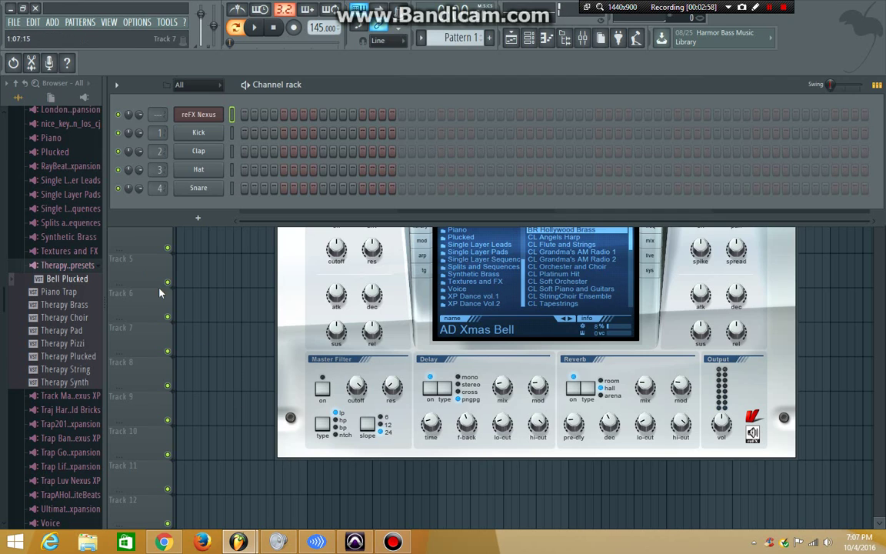
- Load the Piano Trap preset from the Therapy presets folder onto the reFX Nexus channel and play test notes
{"action": "left_click_drag", "start_coordinate": [58, 291], "coordinate": [188, 116]}
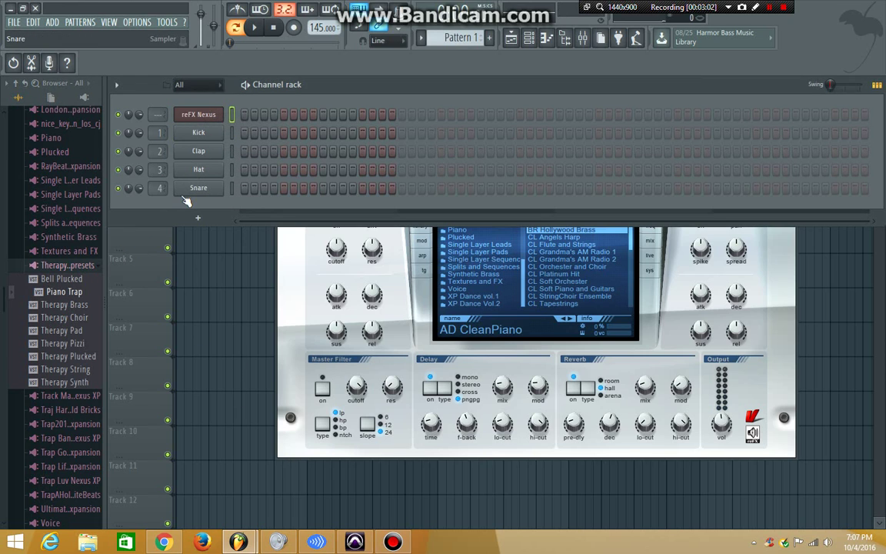
{"action": "key", "text": "x"}
{"action": "key", "text": "x"}
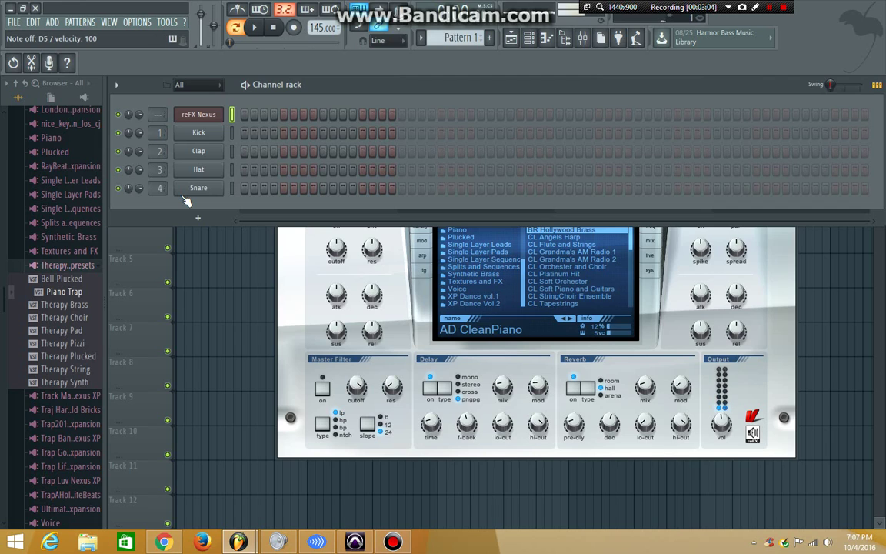